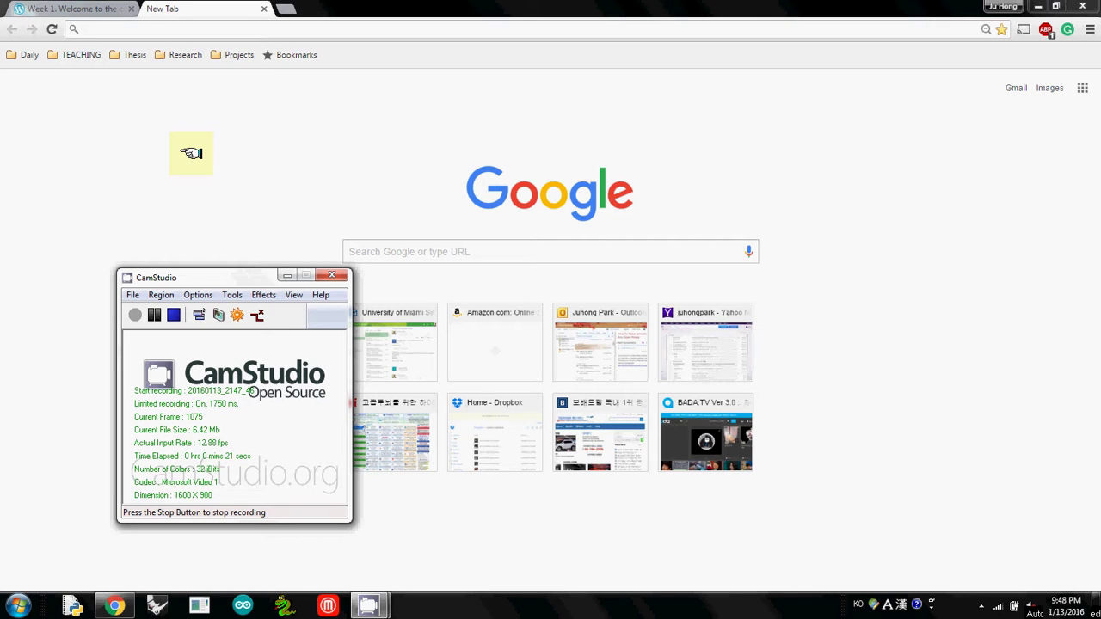
# Step: Search the web for 'google maps' and open Google Maps from the results
pyautogui.click(238, 30)
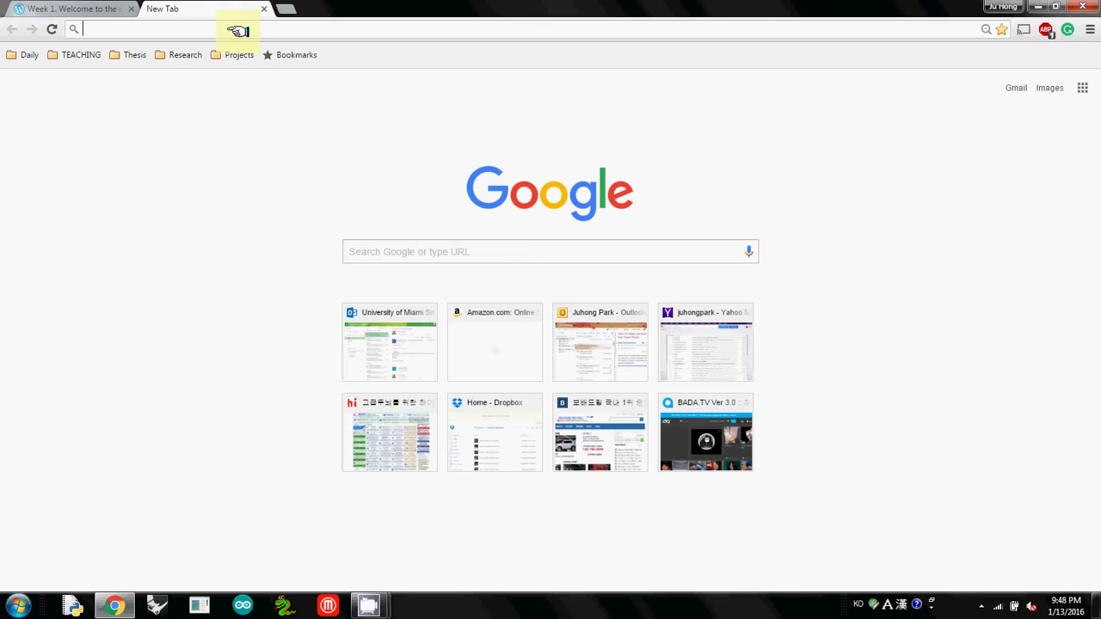
pyautogui.write('google m')
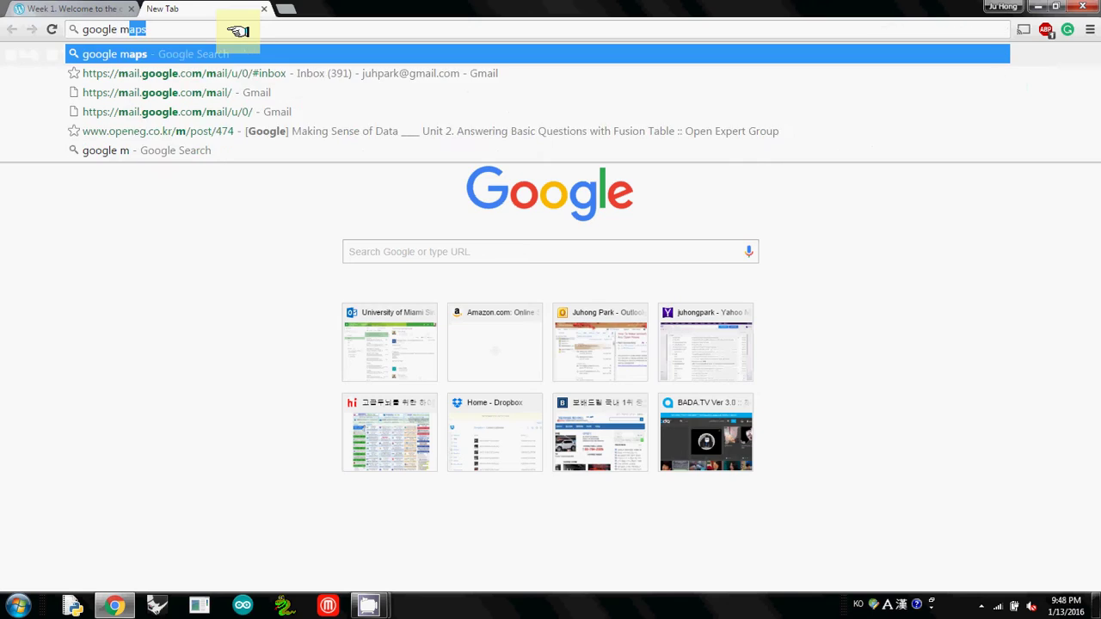
pyautogui.press('Return')
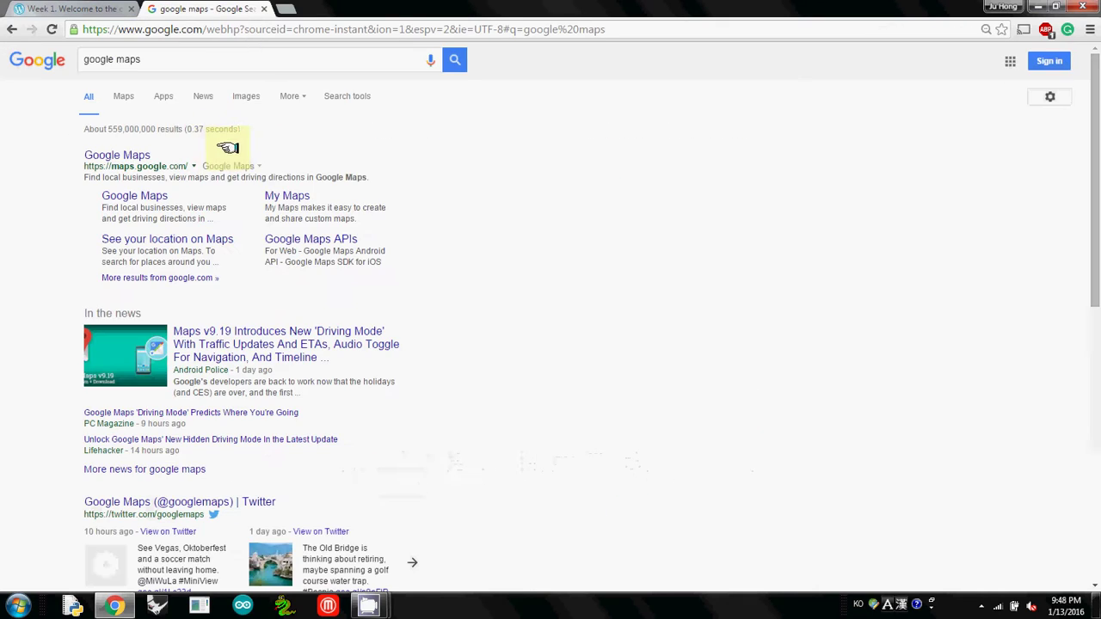
pyautogui.click(130, 148)
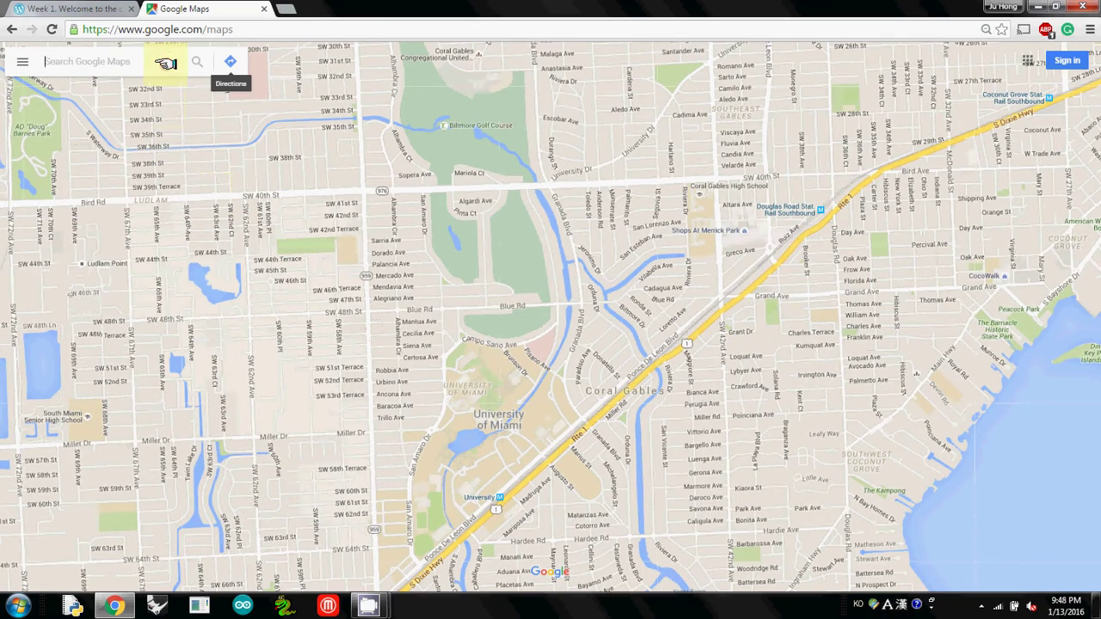
# Step: Search the map for 'wynwood', then zoom out and pan around the Wynwood marker
pyautogui.write('wy')
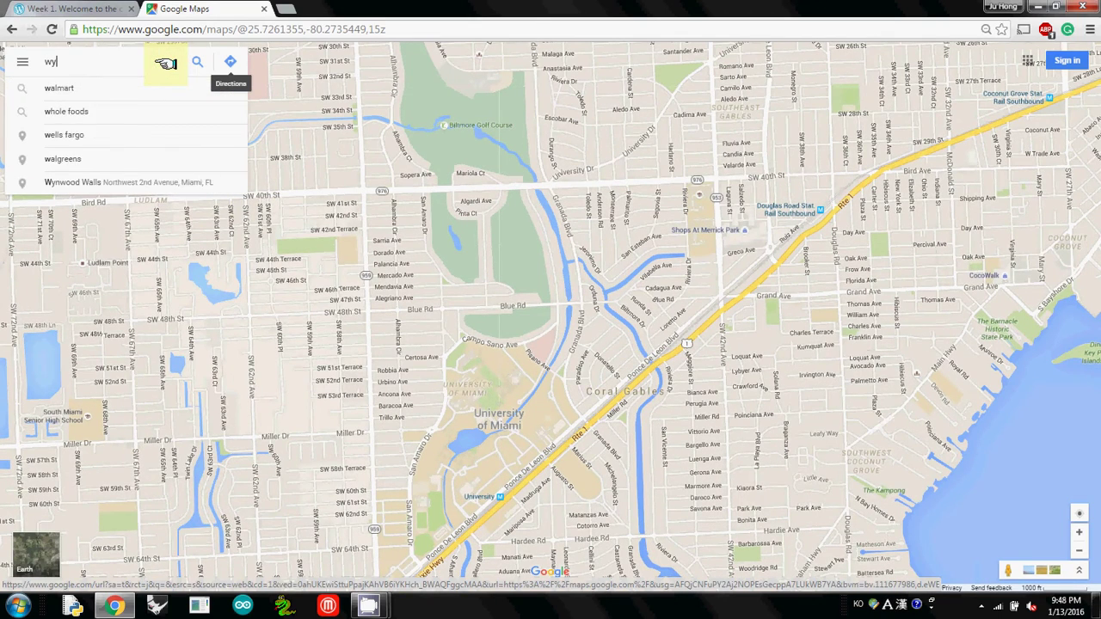
pyautogui.write('nwood')
pyautogui.press('Return')
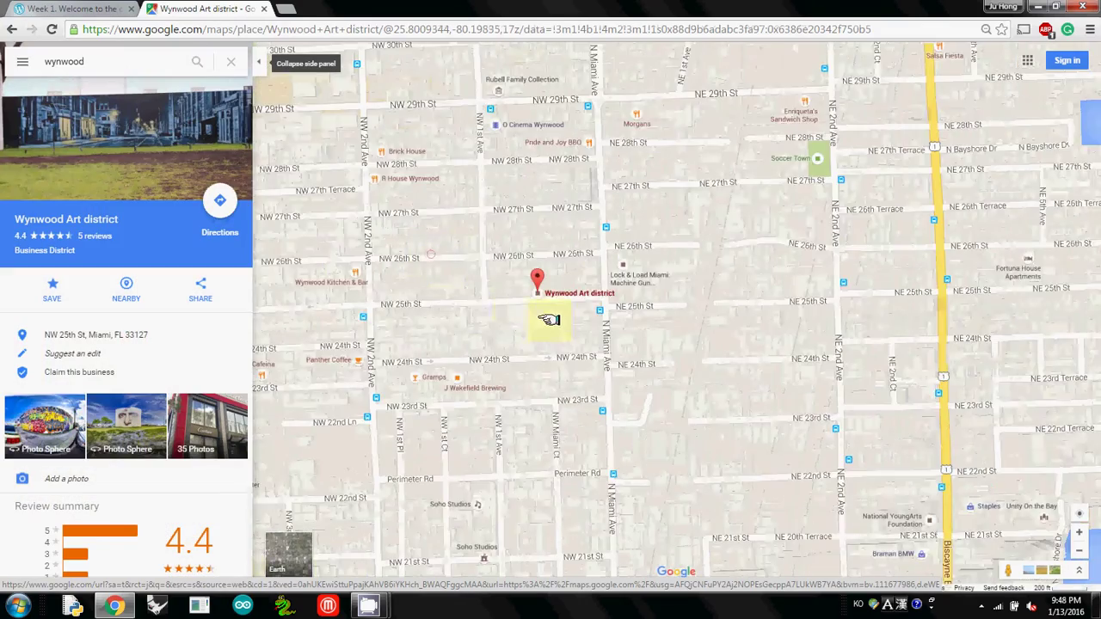
pyautogui.scroll(-3, 549, 319)
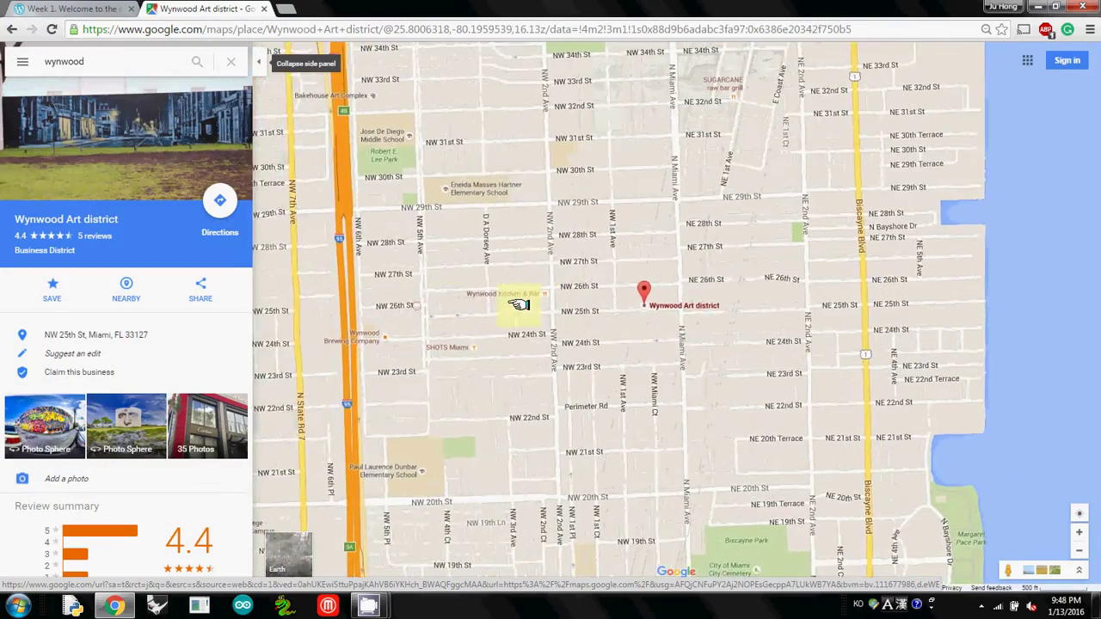
pyautogui.moveTo(519, 304)
pyautogui.mouseDown()
pyautogui.moveTo(474, 320)
pyautogui.moveTo(448, 229)
pyautogui.mouseUp()
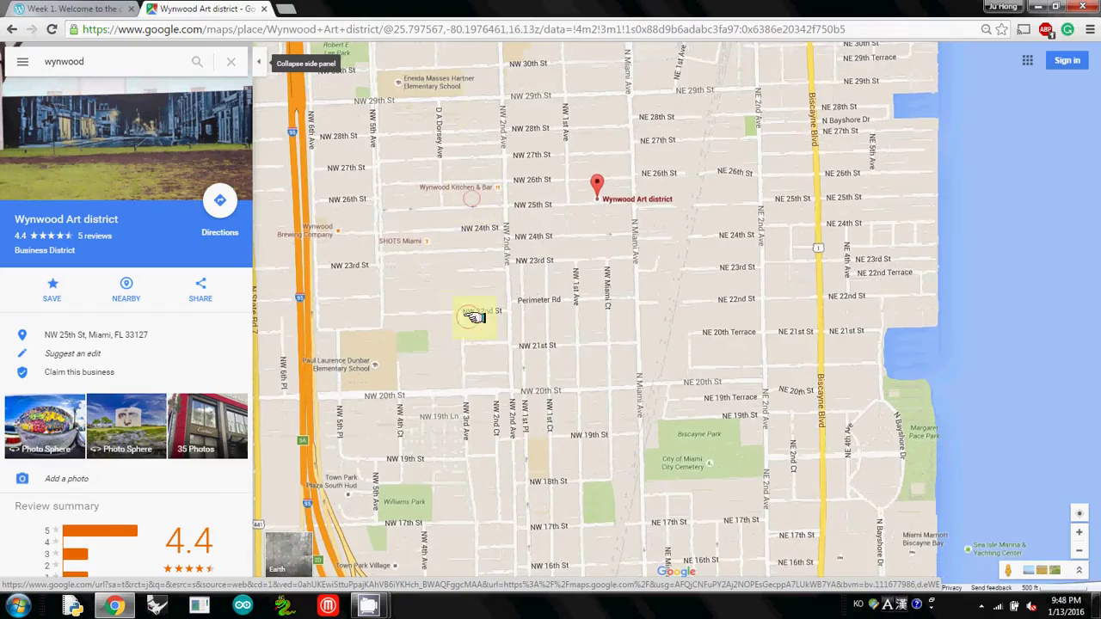
pyautogui.moveTo(472, 316)
pyautogui.mouseDown()
pyautogui.moveTo(498, 385)
pyautogui.moveTo(488, 364)
pyautogui.mouseUp()
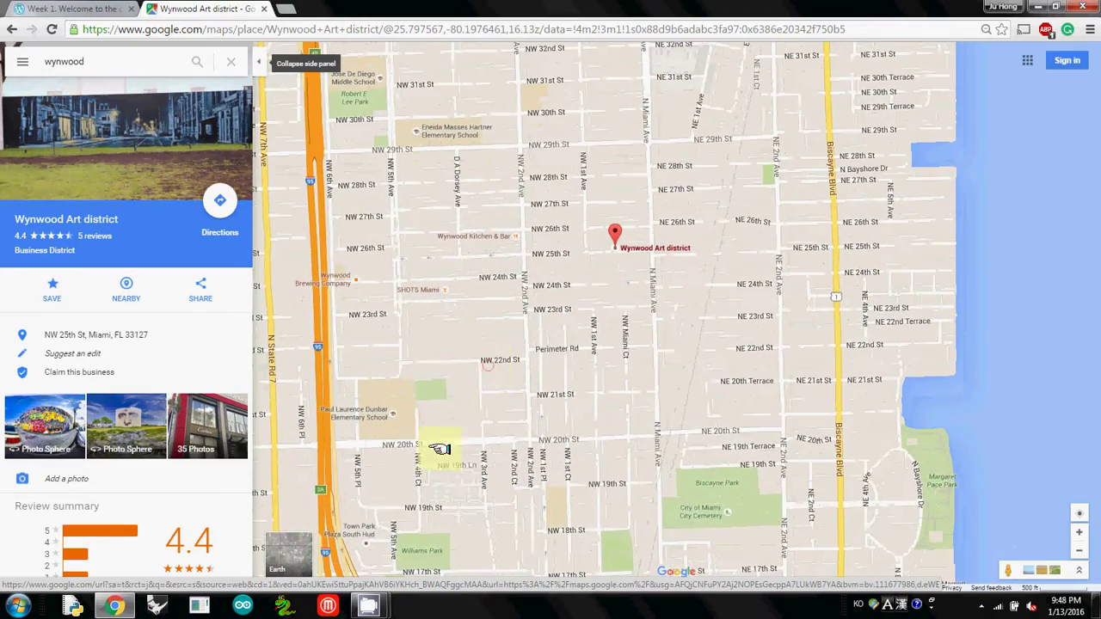
# Step: Switch to satellite imagery and zoom in on Wynwood's blocks between NW 25th and NW 27th St
pyautogui.click(295, 540)
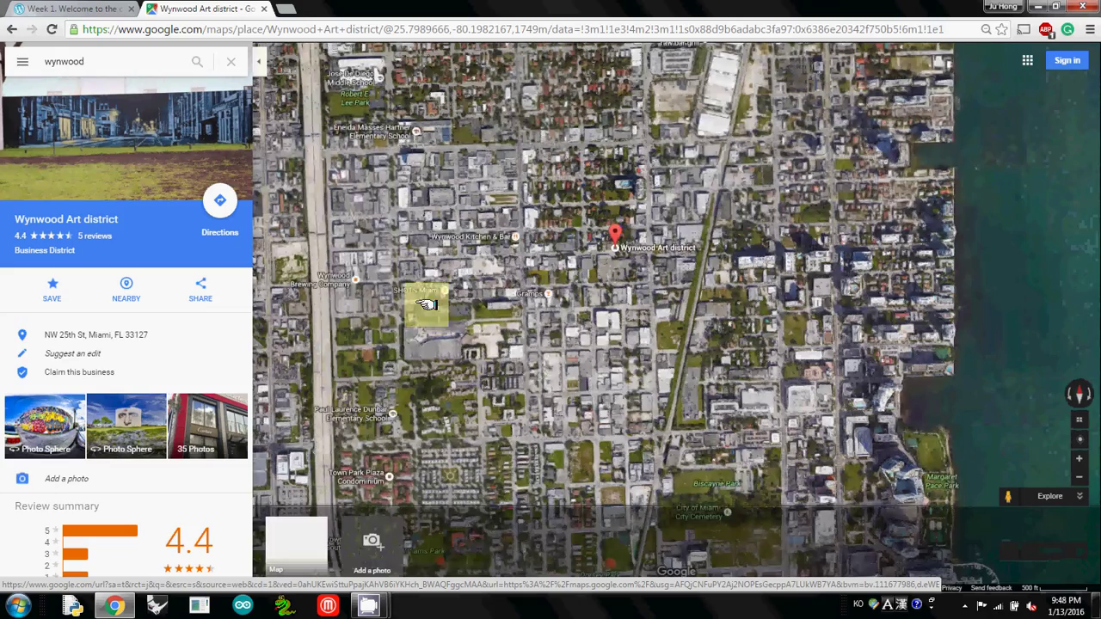
pyautogui.moveTo(427, 304); pyautogui.dragTo(489, 314)
pyautogui.scroll(2, 490, 335)
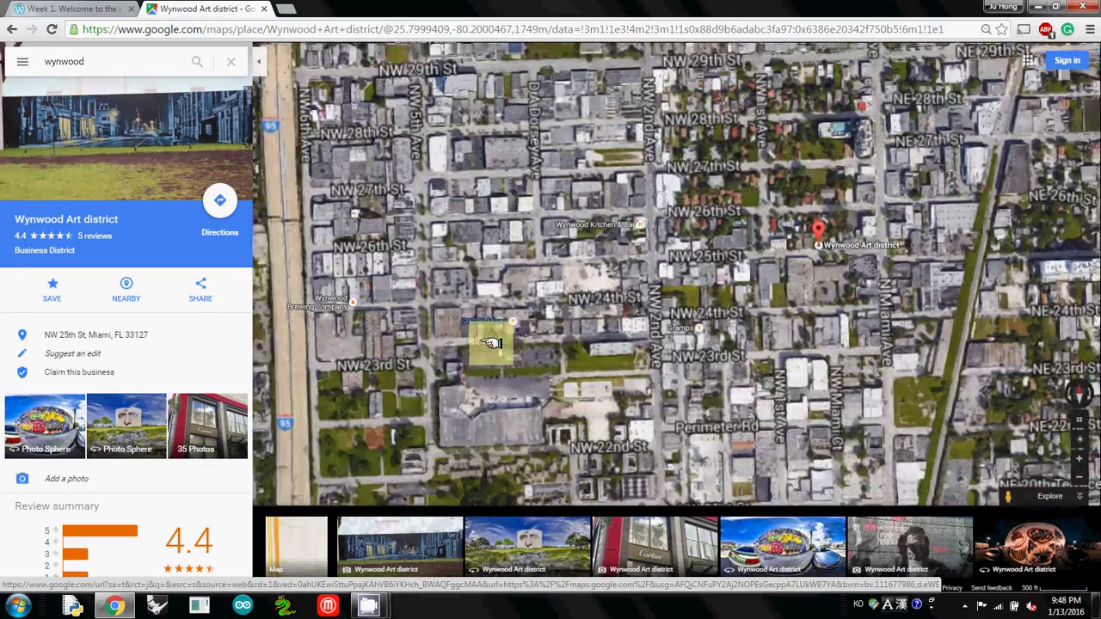
pyautogui.scroll(2, 514, 275)
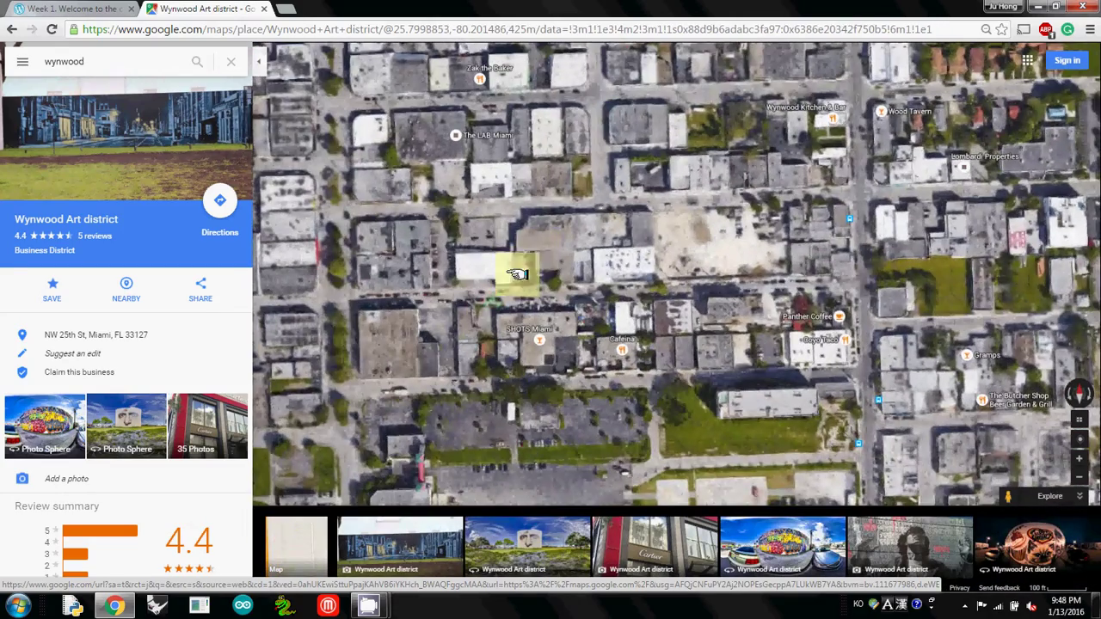
pyautogui.moveTo(514, 269); pyautogui.dragTo(534, 312)
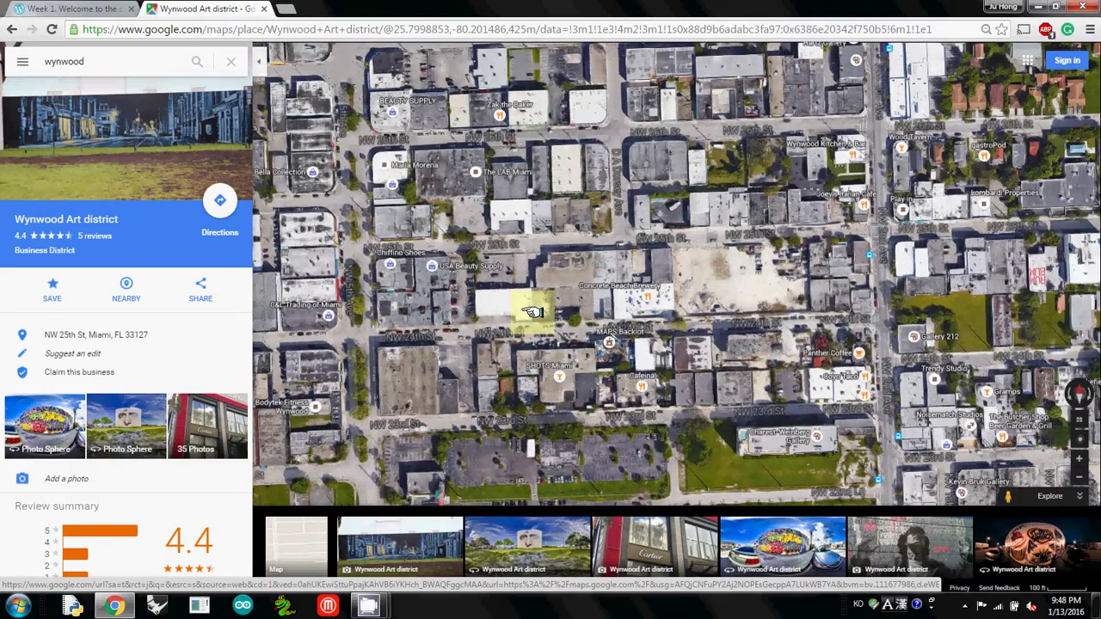
pyautogui.scroll(1, 488, 240)
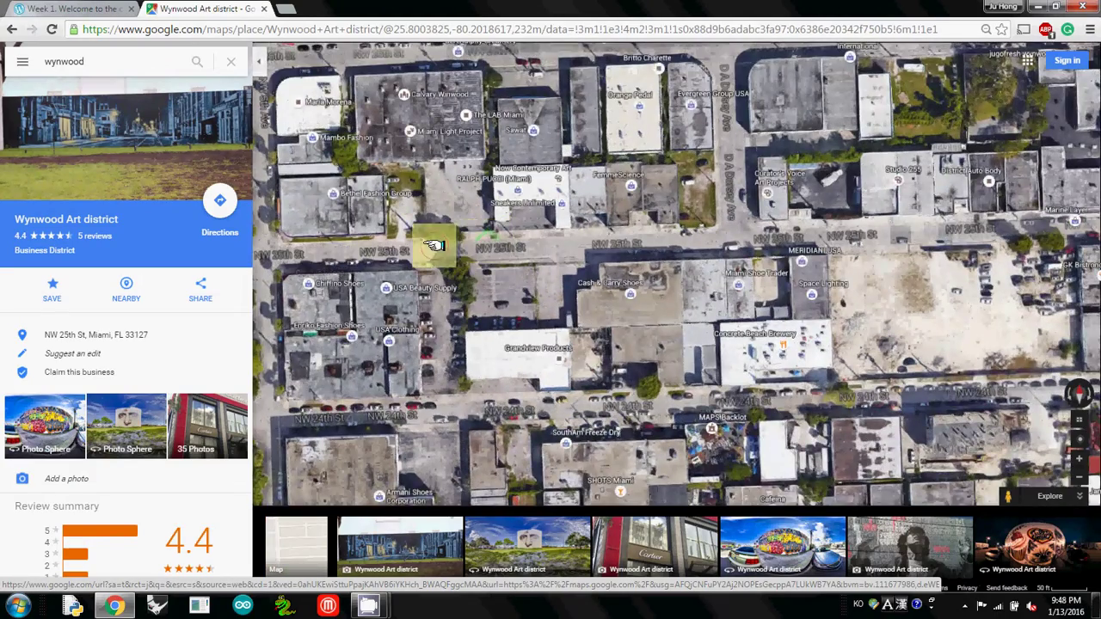
pyautogui.moveTo(435, 245); pyautogui.dragTo(479, 114)
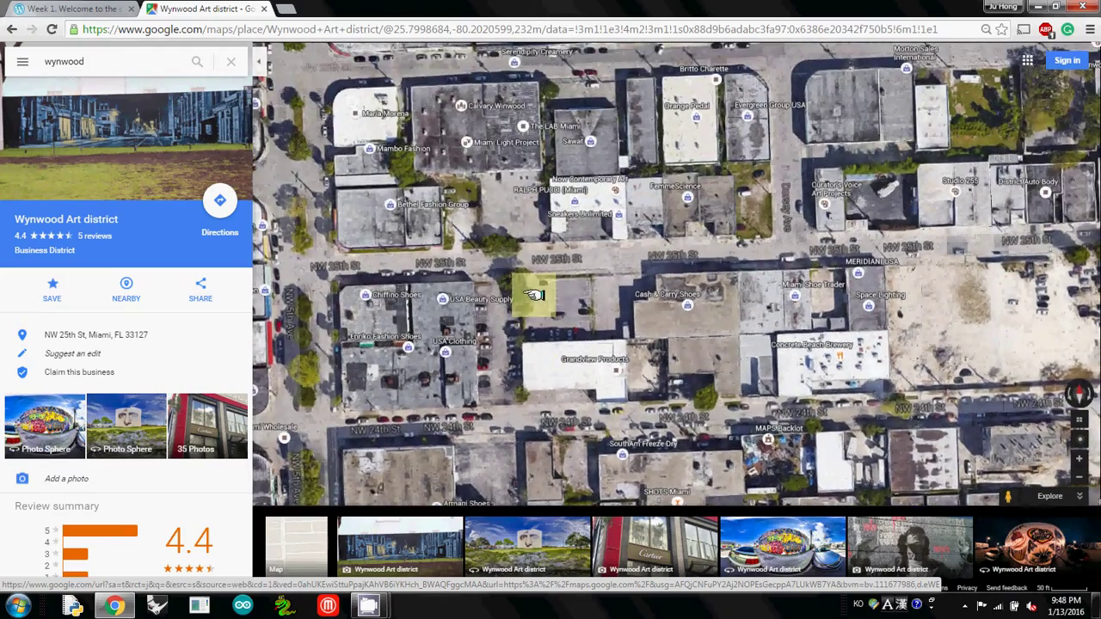
pyautogui.moveTo(534, 295); pyautogui.dragTo(537, 400)
pyautogui.moveTo(551, 259); pyautogui.dragTo(606, 387)
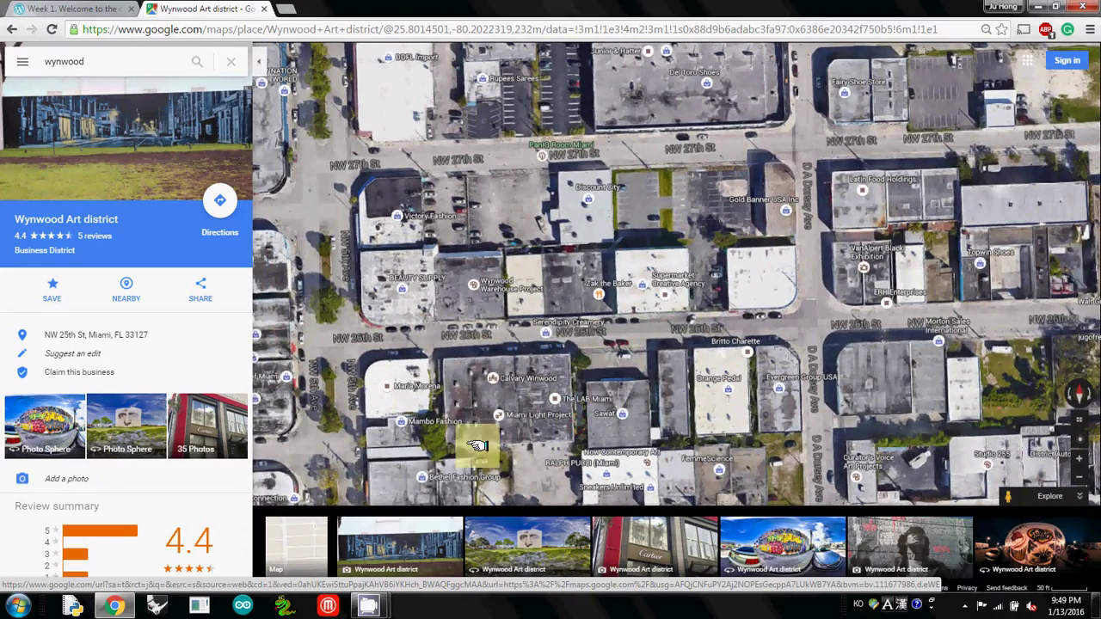
# Step: Close the Wynwood details panel and photo strip, keeping the view in satellite imagery
pyautogui.click(229, 61)
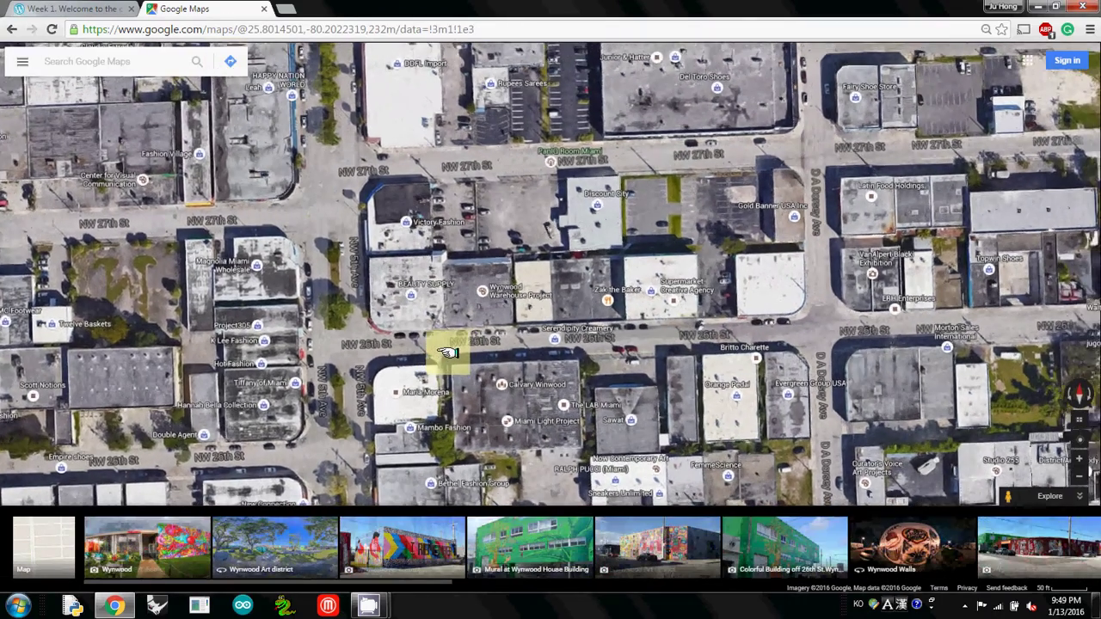
pyautogui.moveTo(447, 353); pyautogui.dragTo(382, 391)
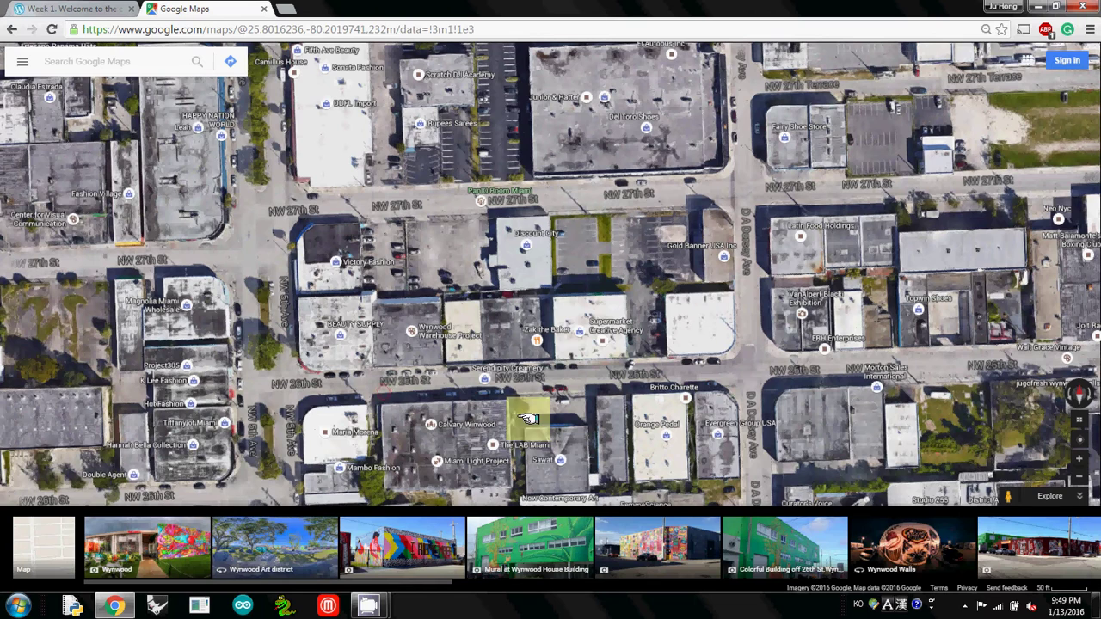
pyautogui.click(1079, 496)
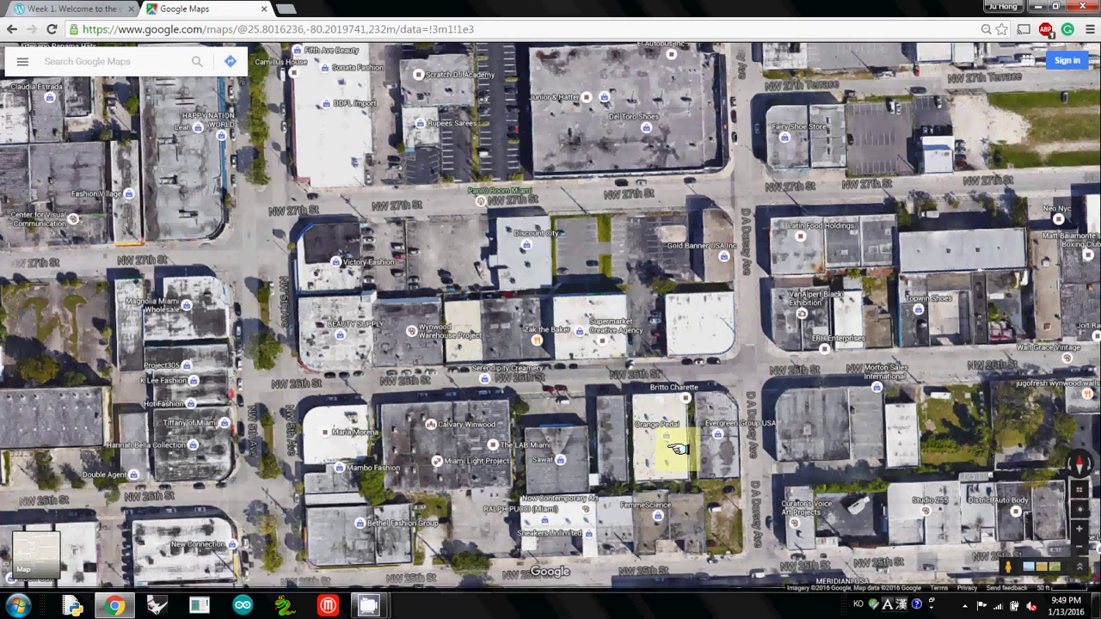
pyautogui.click(30, 547)
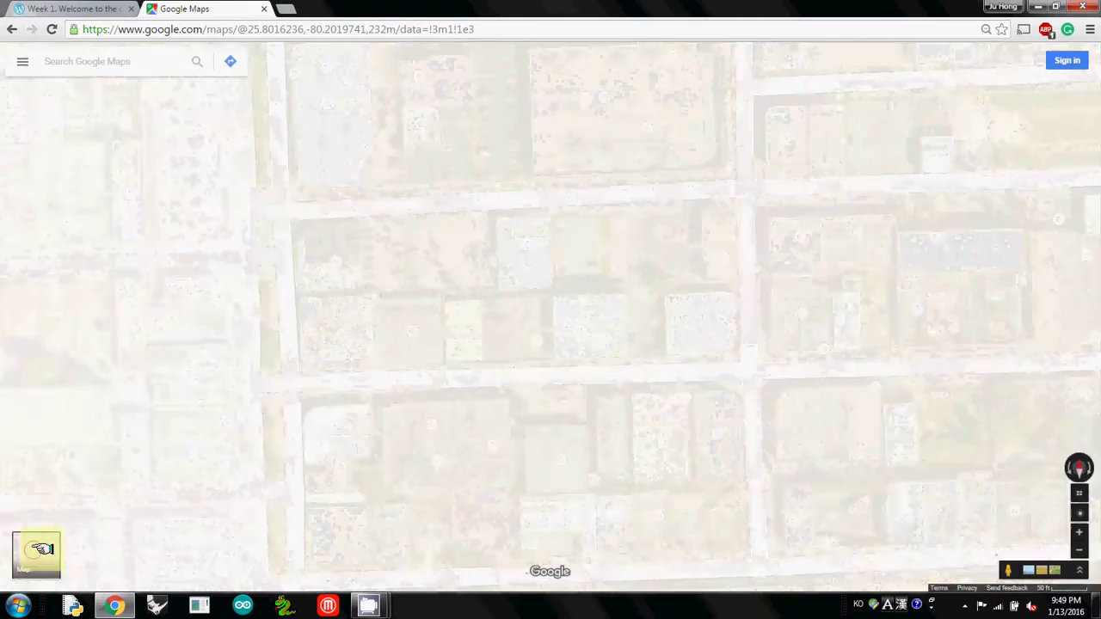
pyautogui.click(54, 548)
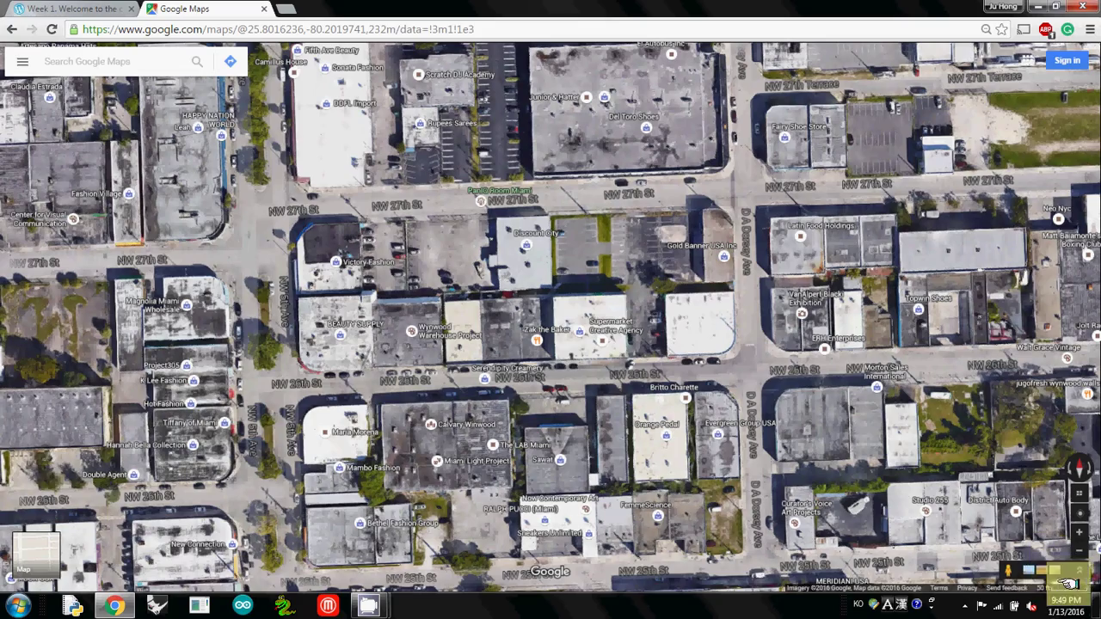
# Step: Zoom from 232 m to 116 m, then drop Pegman back without entering Street View
pyautogui.moveTo(1074, 582); pyautogui.dragTo(1080, 544)
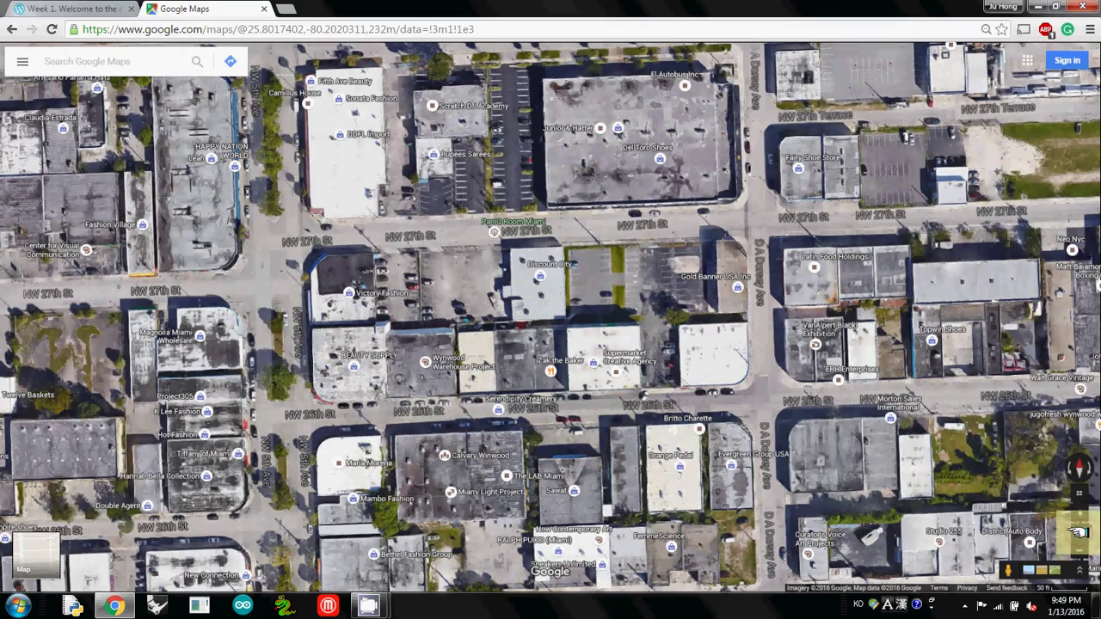
pyautogui.click(1078, 533)
pyautogui.moveTo(1008, 570); pyautogui.dragTo(552, 329)
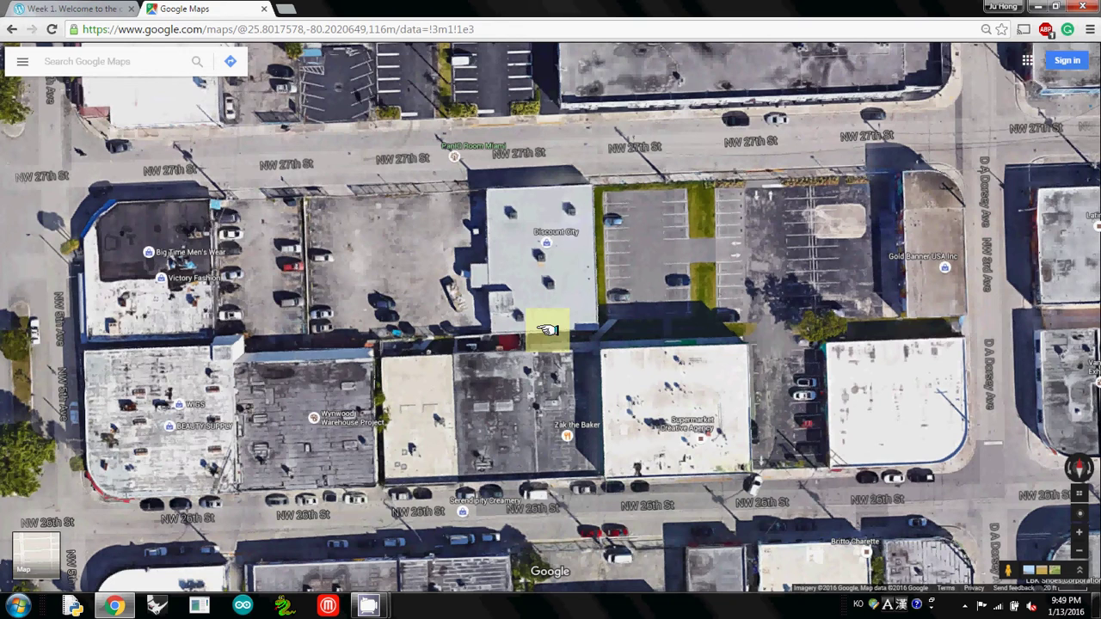
pyautogui.moveTo(549, 330); pyautogui.dragTo(620, 445)
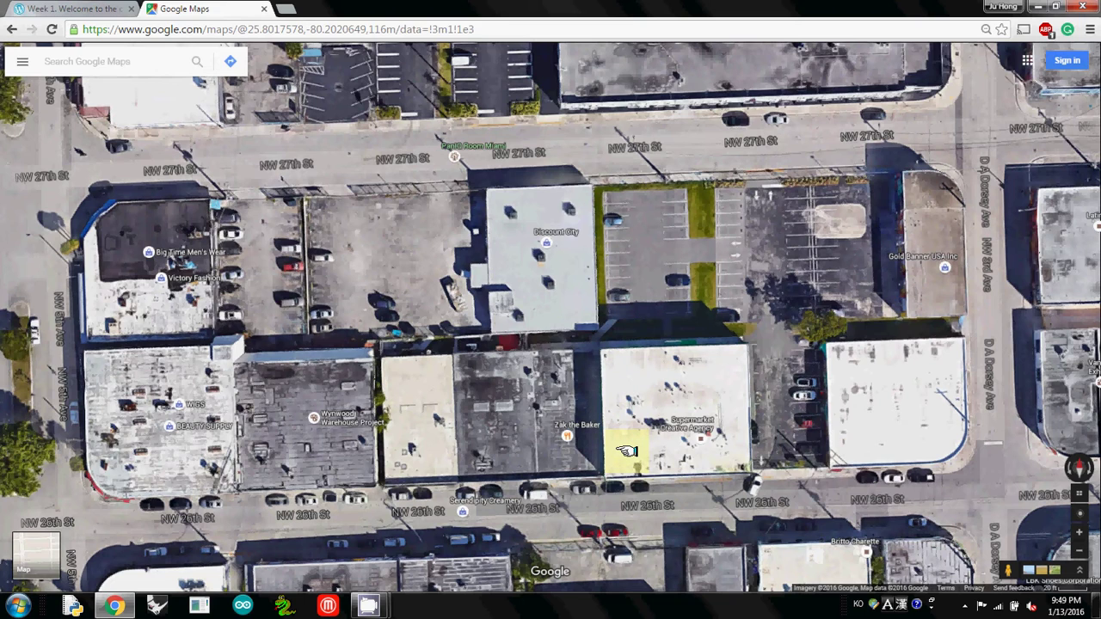
pyautogui.moveTo(628, 451); pyautogui.dragTo(22, 602)
# Step: Launch Photoshop CS2 and create a 1600×900 px, 72 ppi document from the Clipboard preset
pyautogui.click(18, 607)
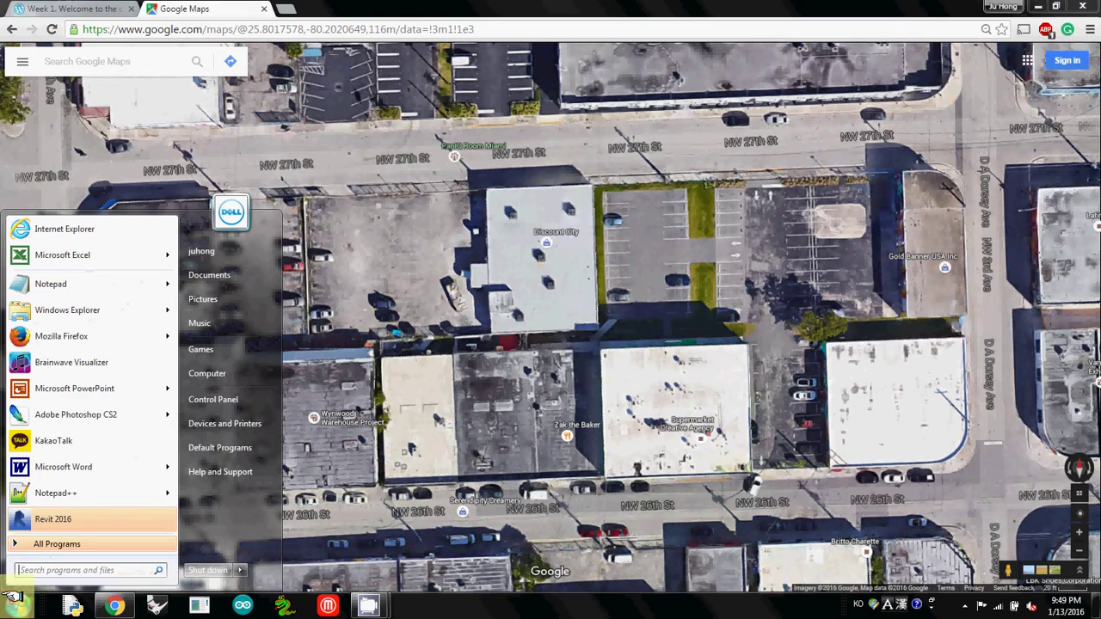
pyautogui.click(91, 415)
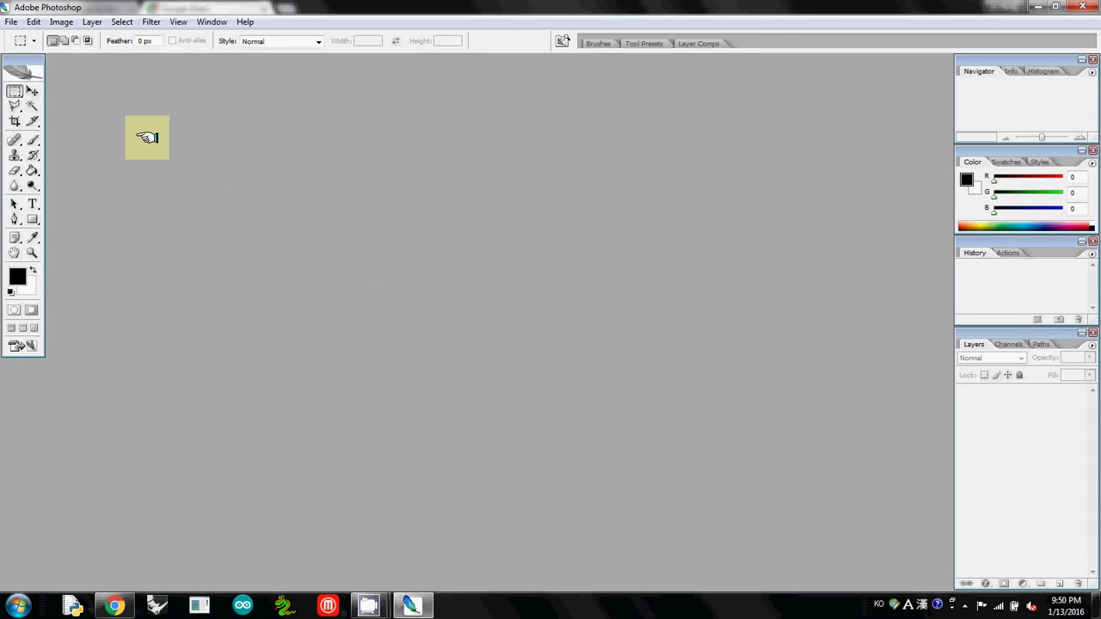
pyautogui.click(11, 21)
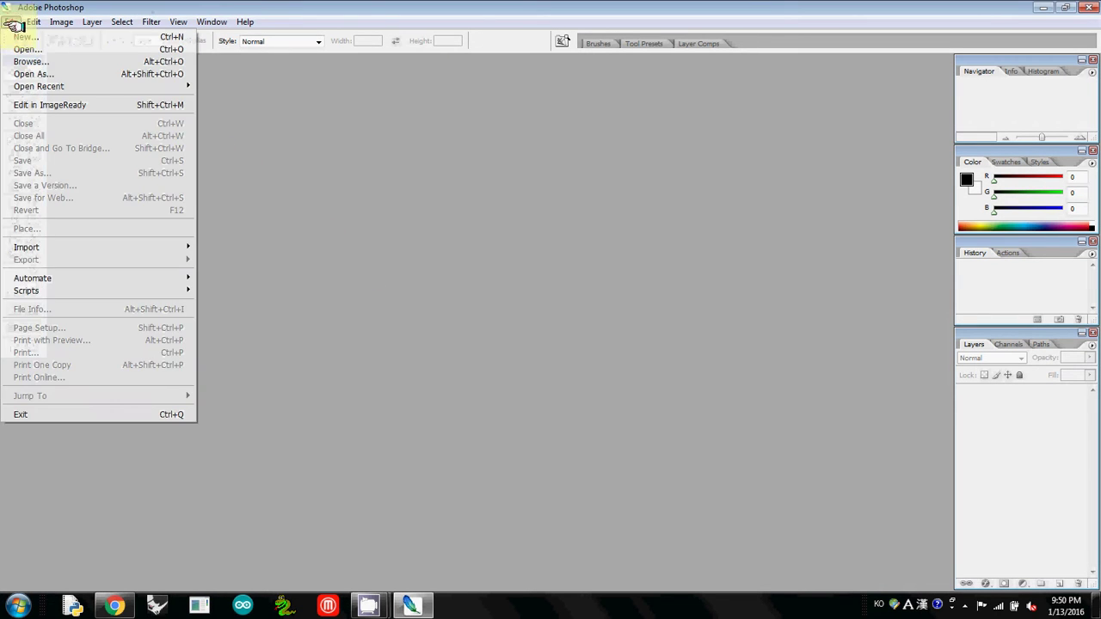
pyautogui.click(21, 37)
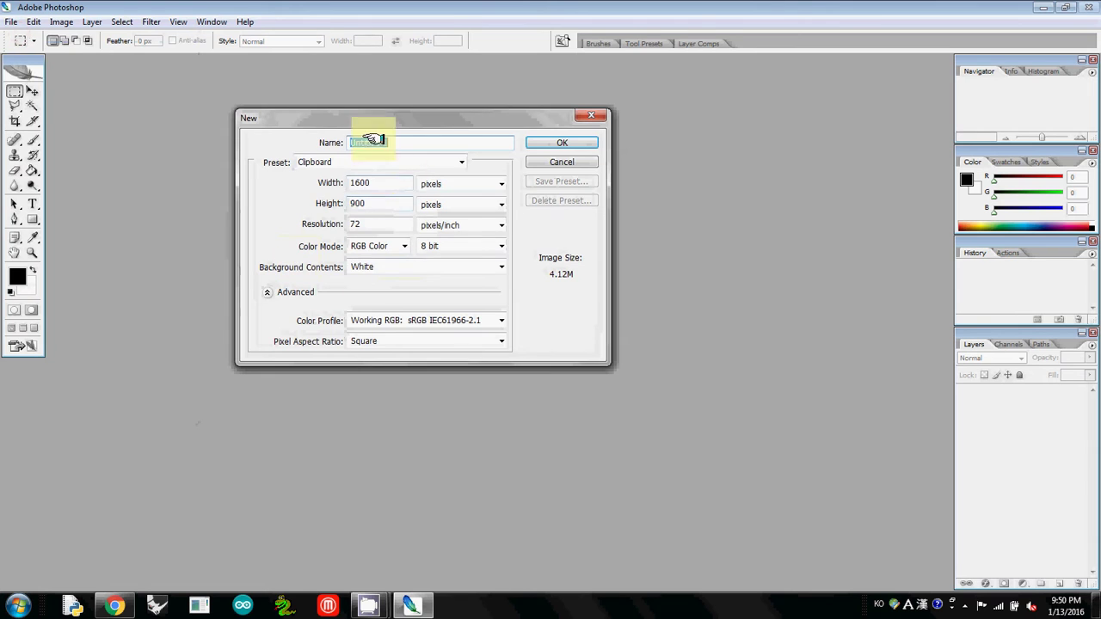
pyautogui.moveTo(370, 113); pyautogui.dragTo(372, 169)
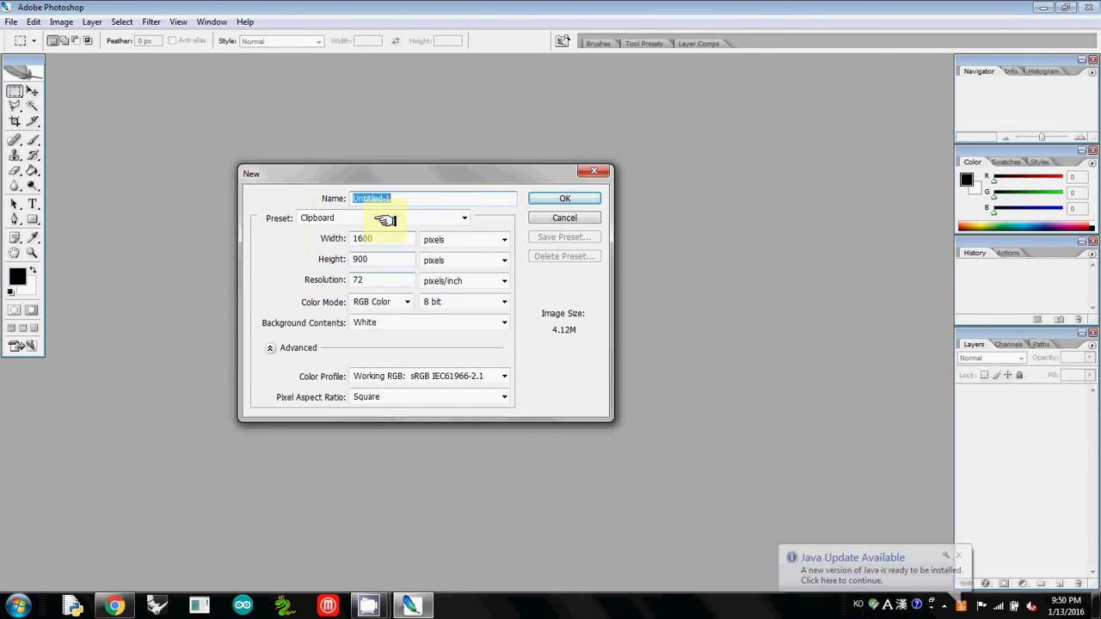
pyautogui.click(559, 199)
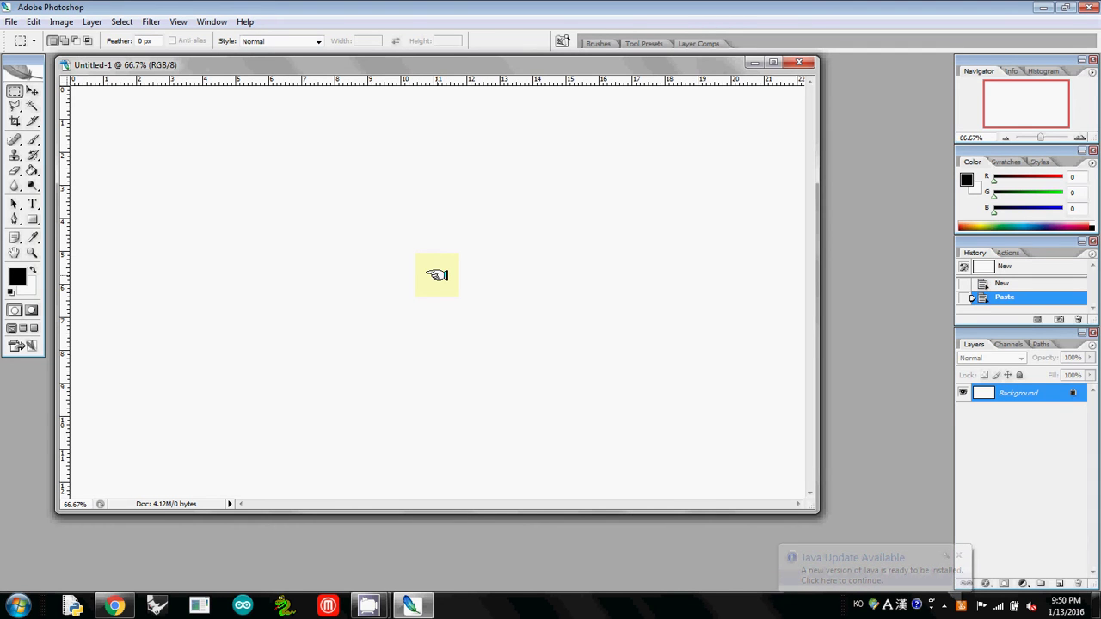
# Step: Paste the copied Wynwood map screenshot into Untitled-1 as Layer 1 with Ctrl+V
pyautogui.hotkey('ctrl', 'v')
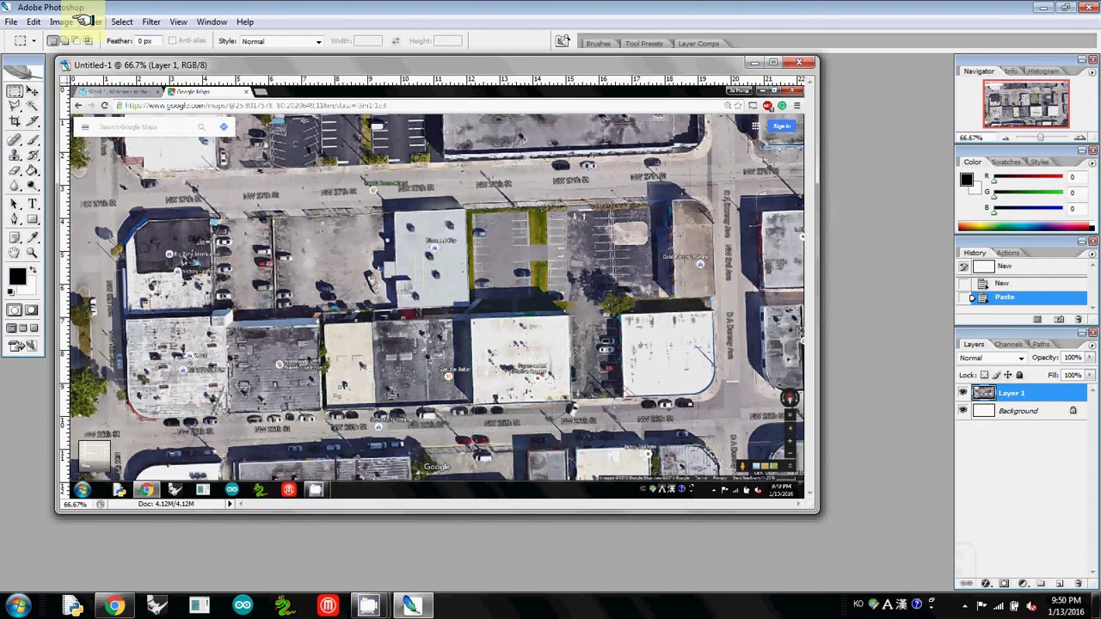
pyautogui.click(33, 20)
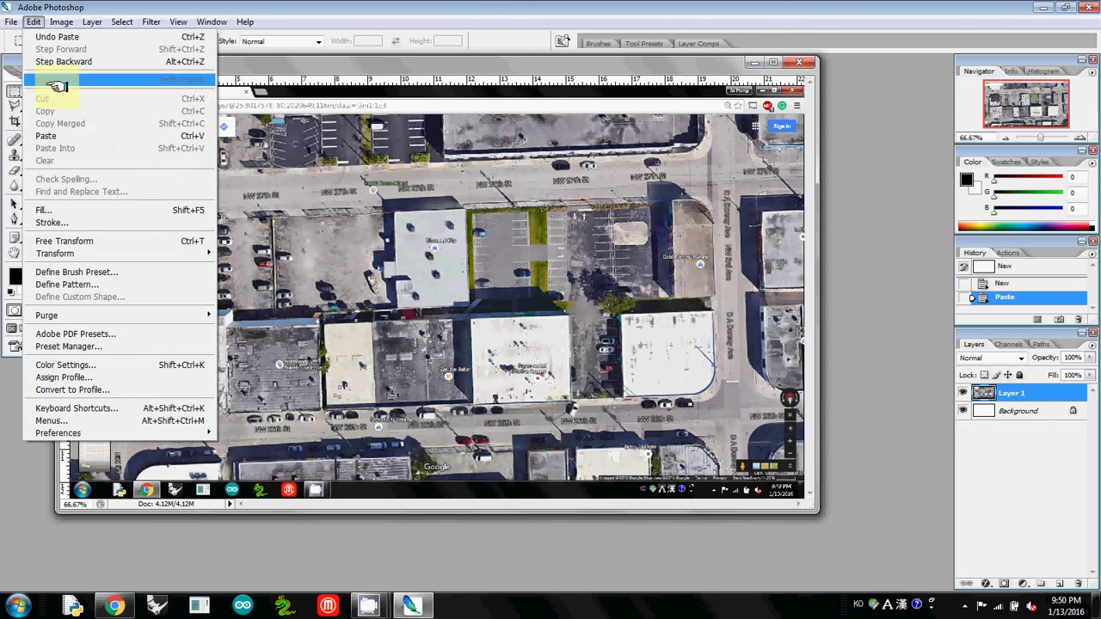
pyautogui.click(267, 65)
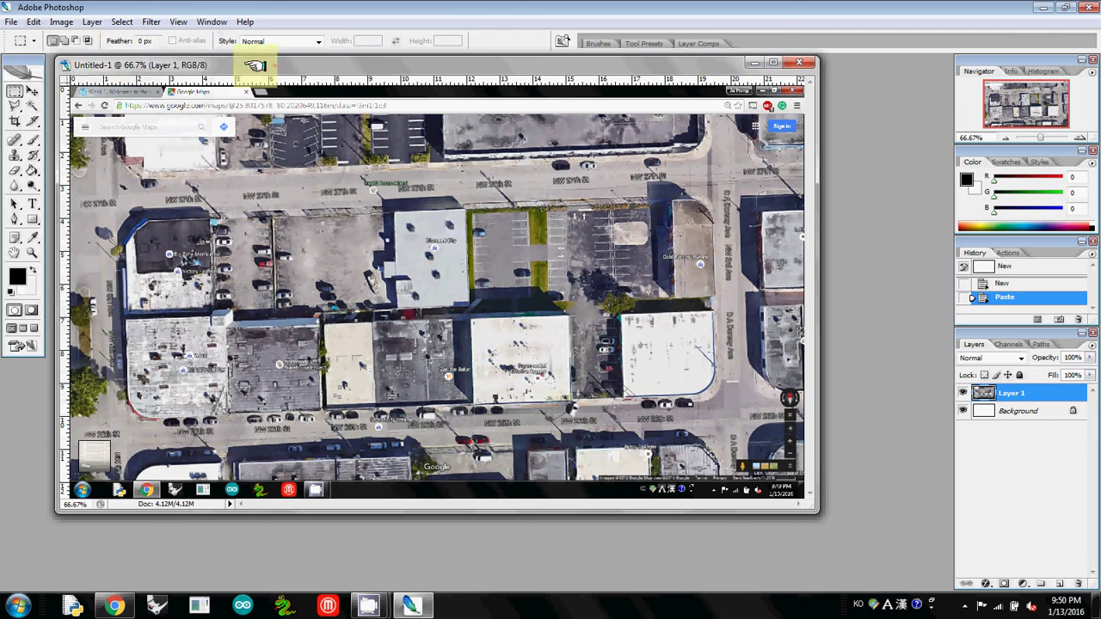
pyautogui.click(13, 20)
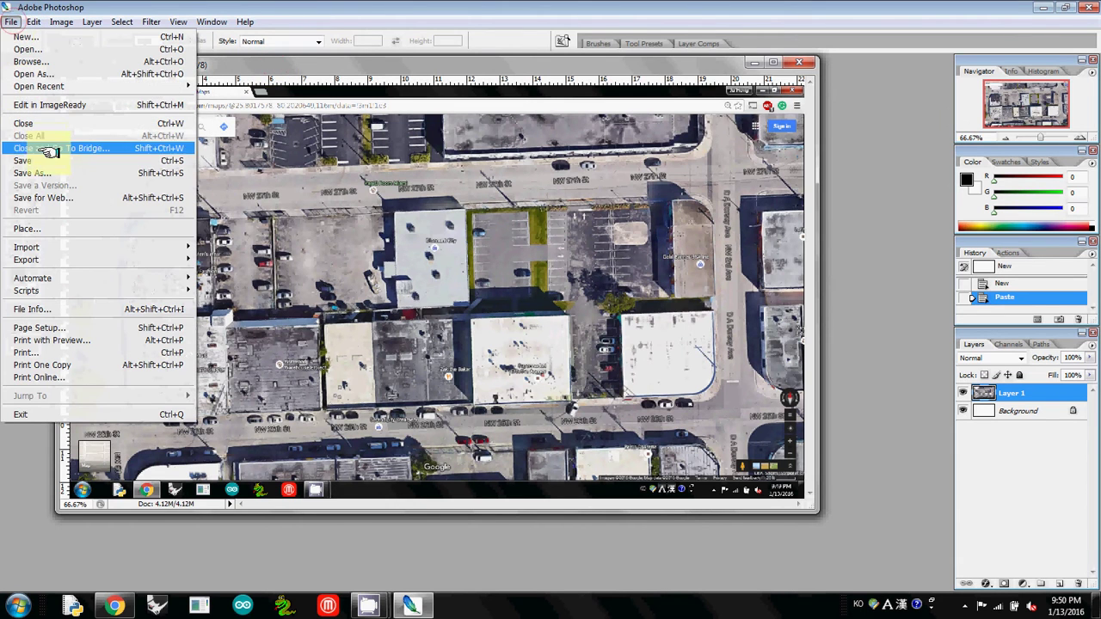
# Step: Save the image to the Desktop as JPEG 'site' at quality 12, then bring CamStudio forward
pyautogui.click(56, 170)
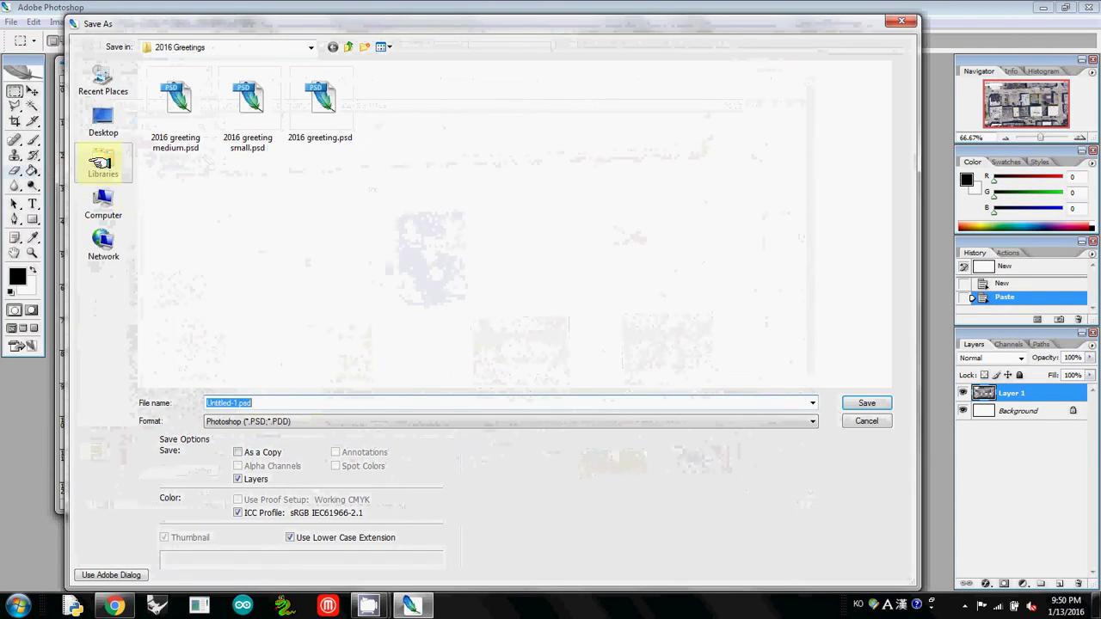
pyautogui.click(103, 125)
pyautogui.click(248, 422)
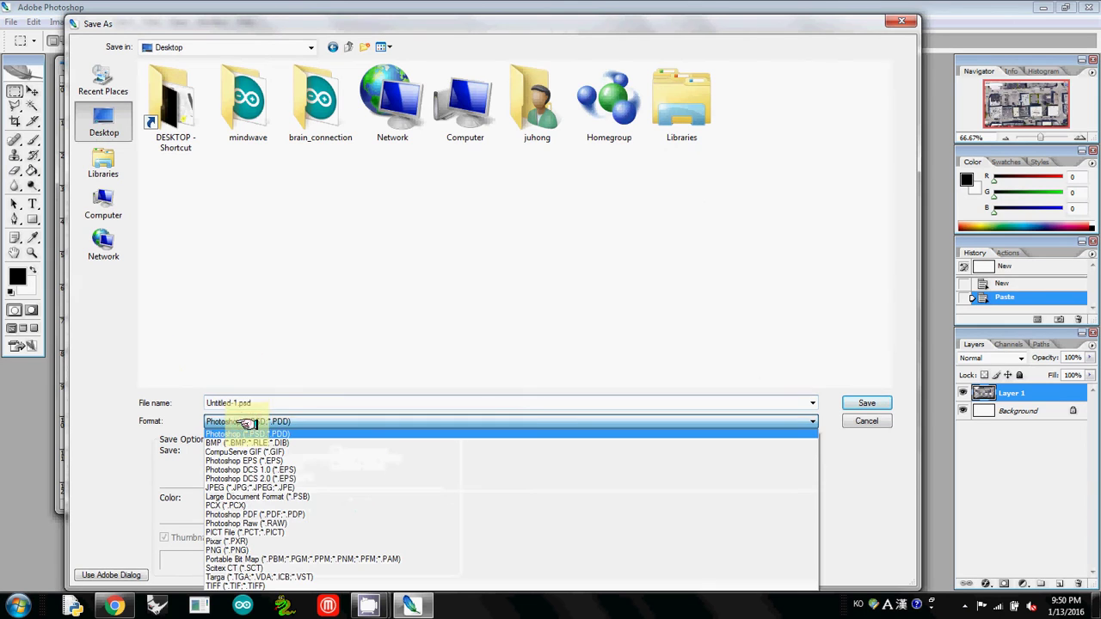
pyautogui.click(298, 488)
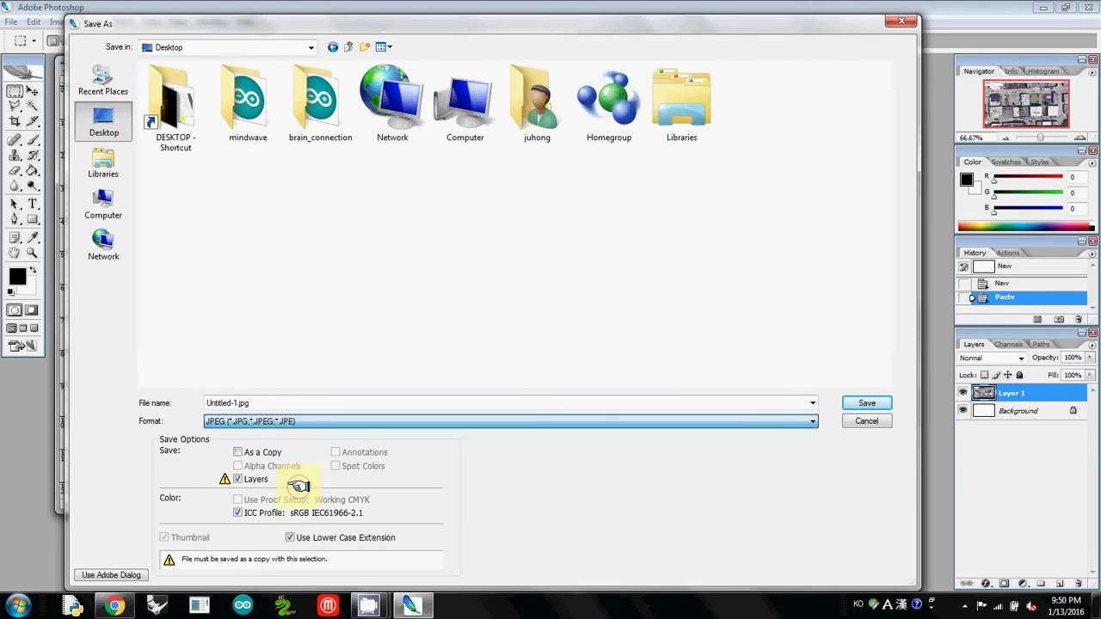
pyautogui.click(281, 405)
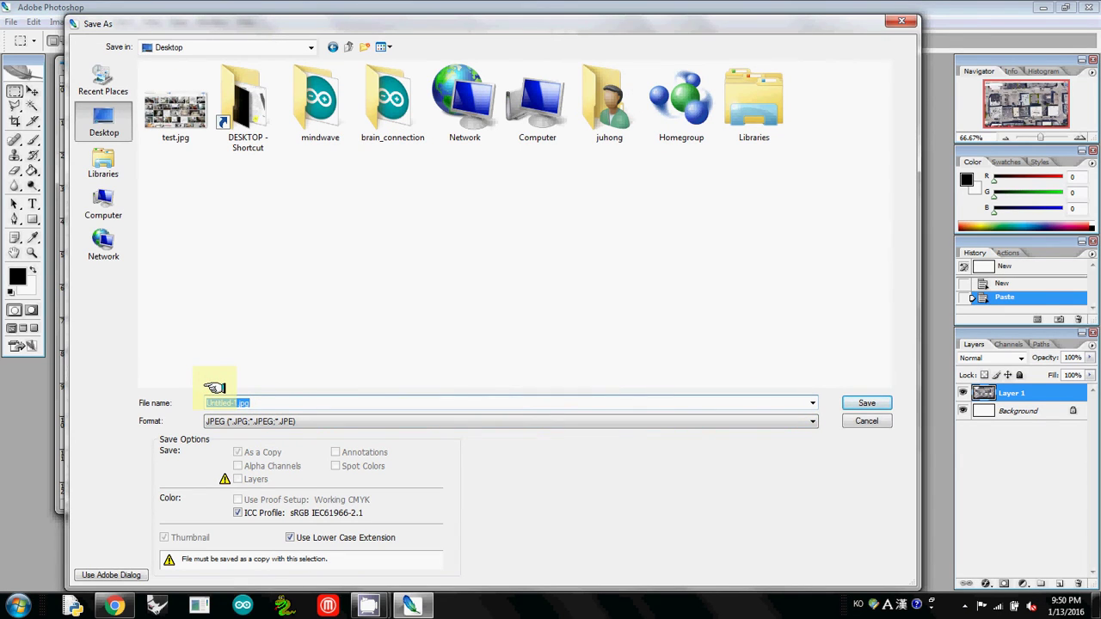
pyautogui.press('Return')
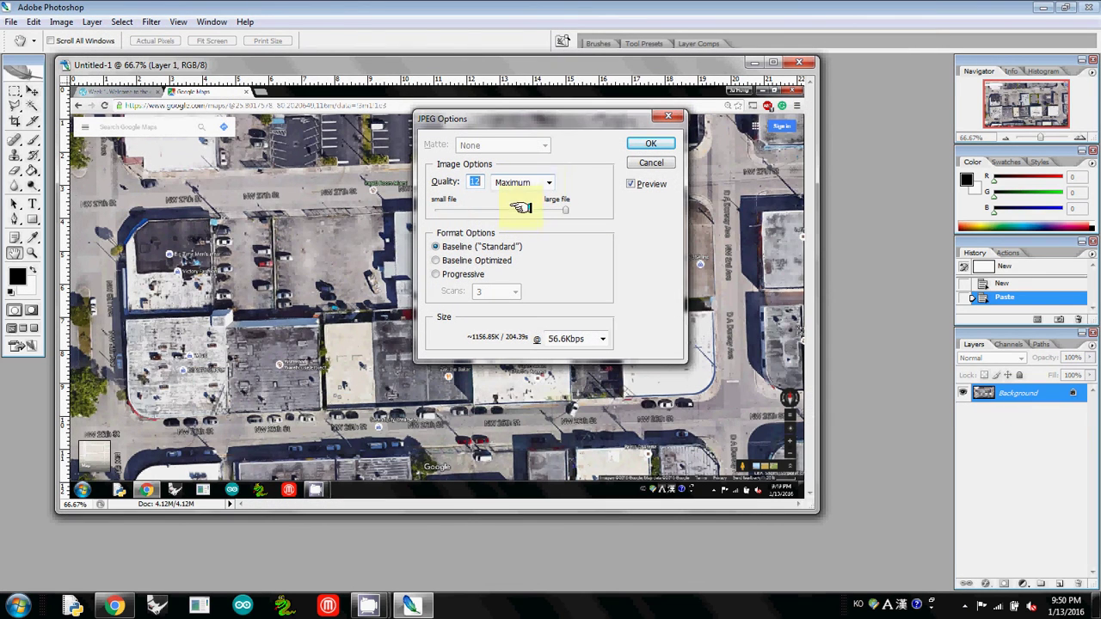
pyautogui.click(649, 140)
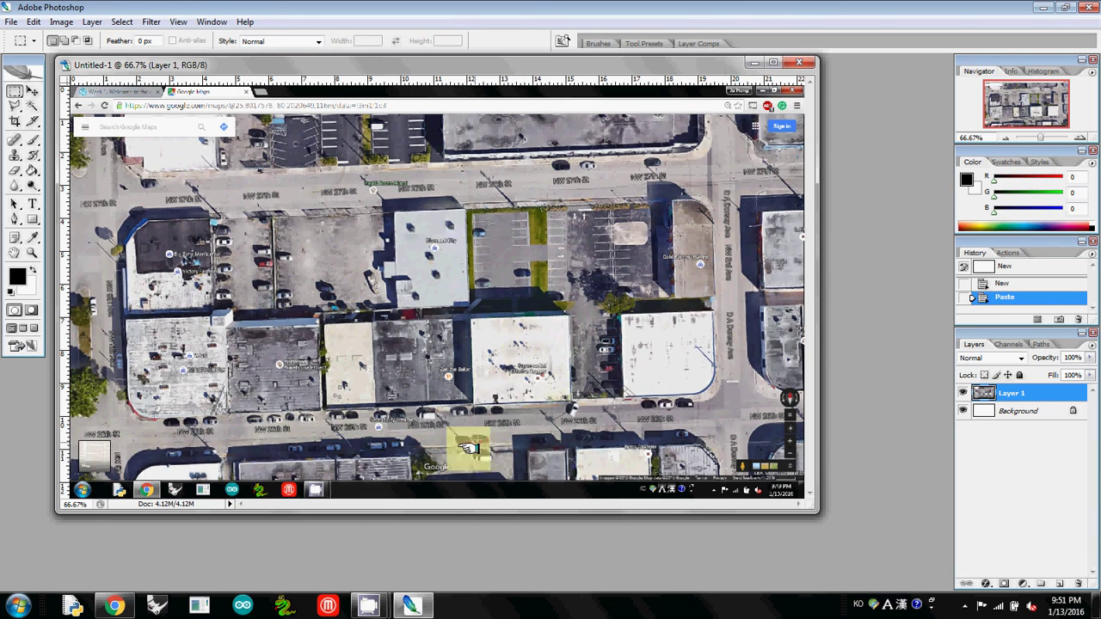
pyautogui.moveTo(368, 597)
pyautogui.click(296, 529)
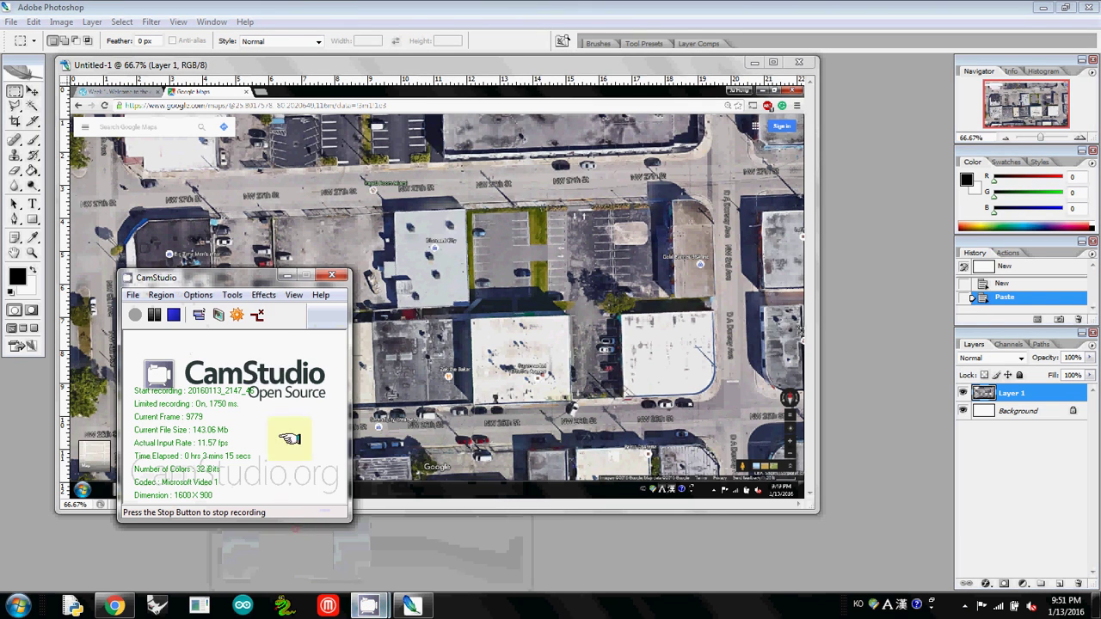